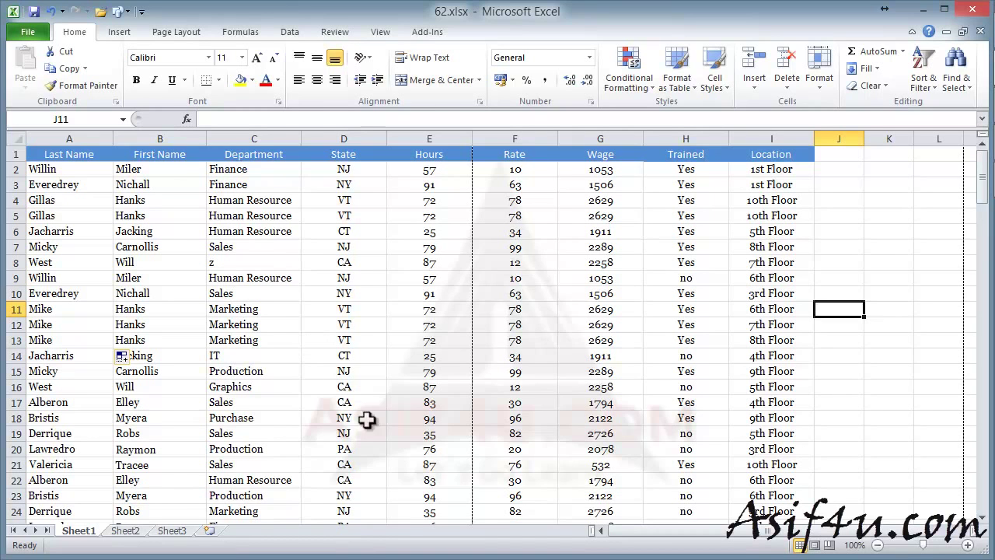
Step: Convert the data range A1:I116 on Sheet1 into a table with headers
left_click(256, 231)
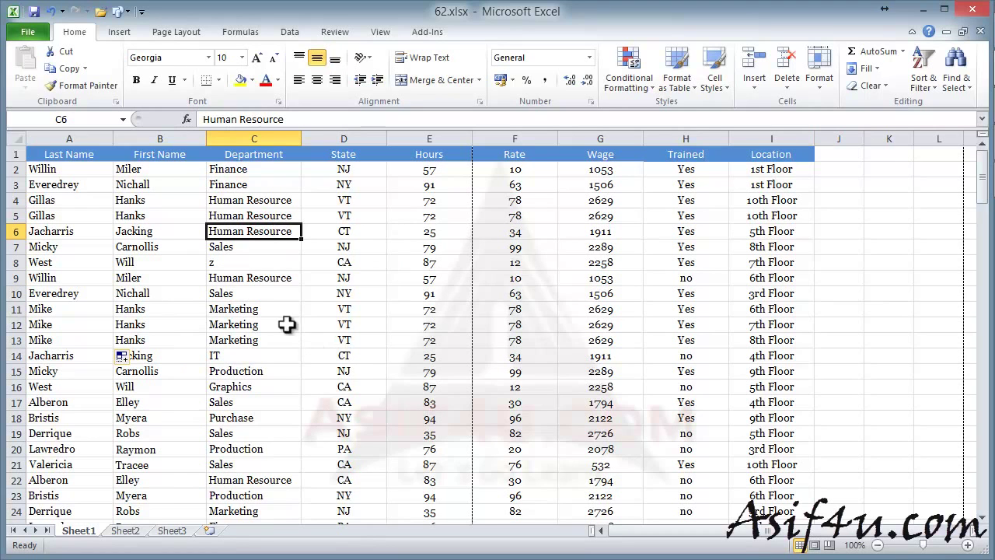
left_click(113, 32)
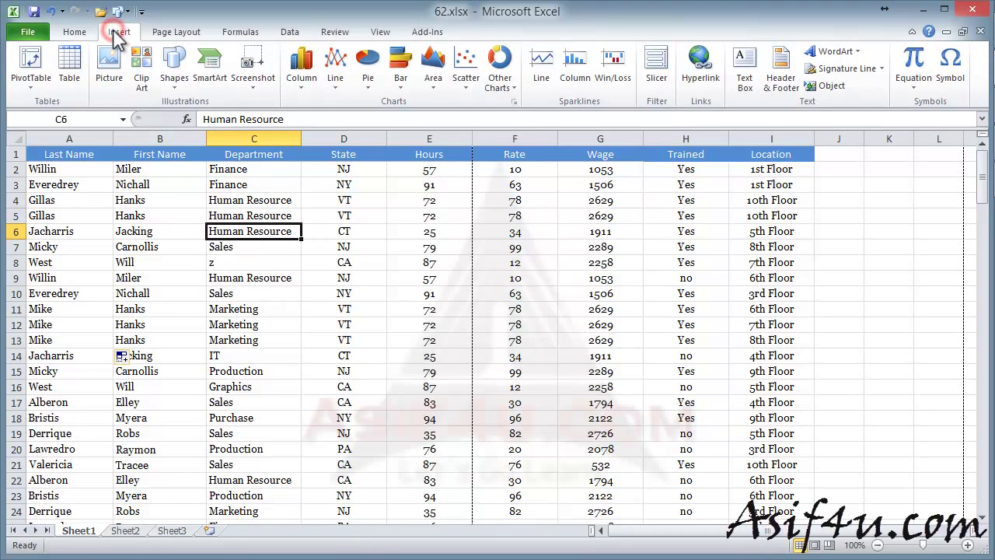
left_click(71, 84)
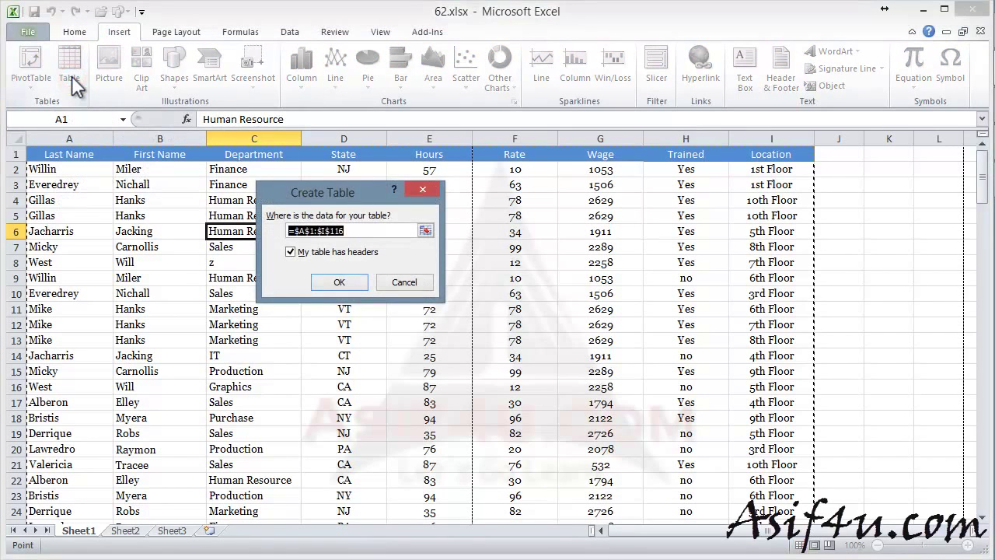
left_click_drag(367, 198, 416, 234)
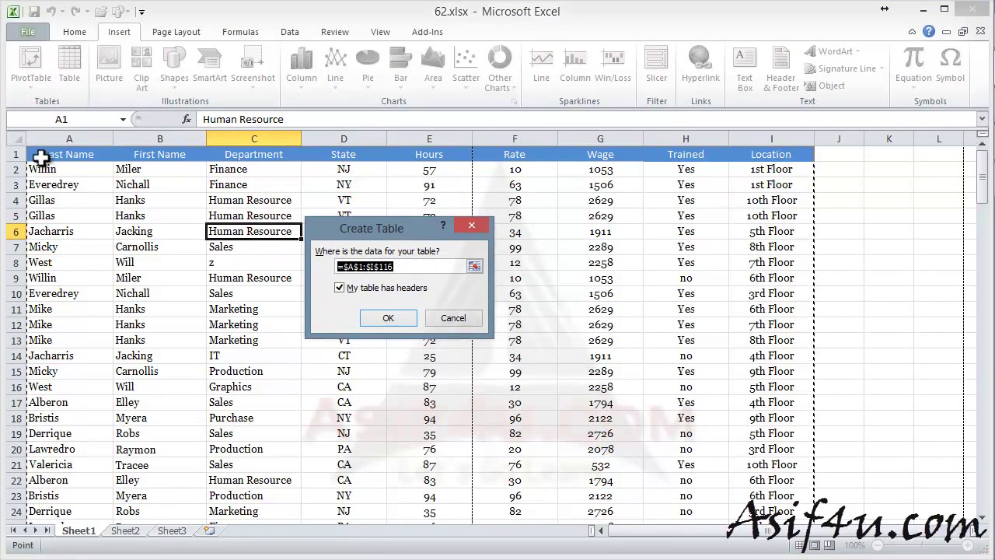
mouse_move(808, 204)
left_mouse_down()
mouse_move(804, 250)
mouse_move(816, 261)
left_mouse_up()
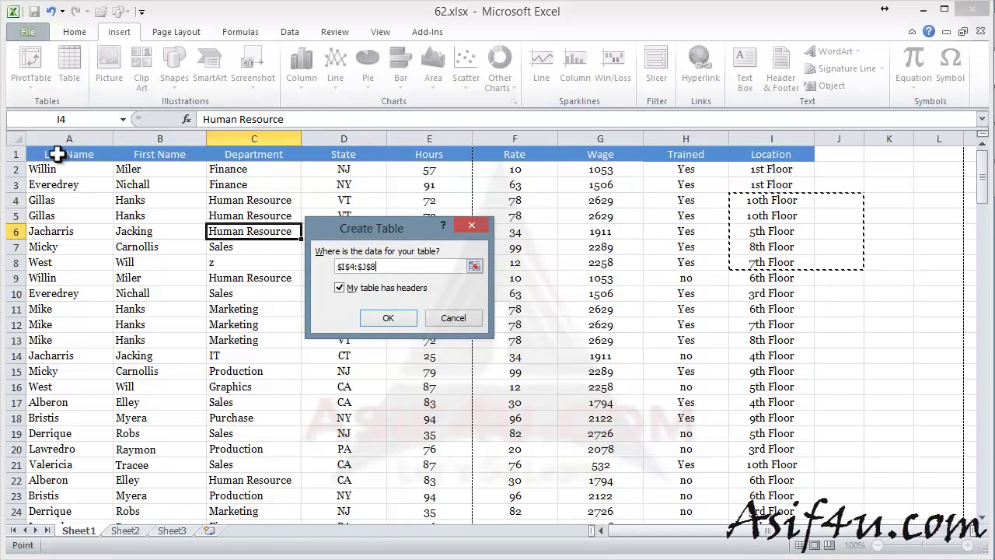
left_click_drag(57, 154, 785, 464)
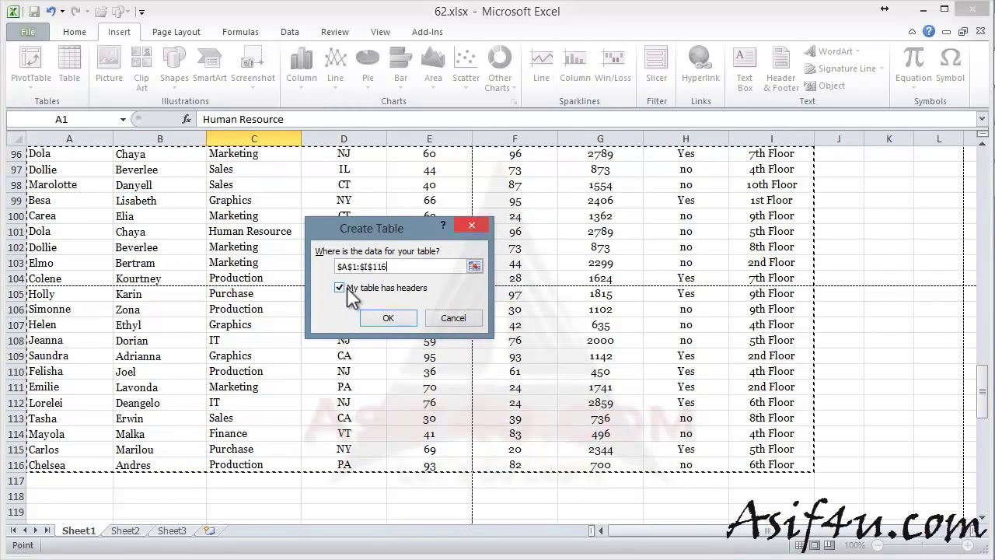
left_click(385, 317)
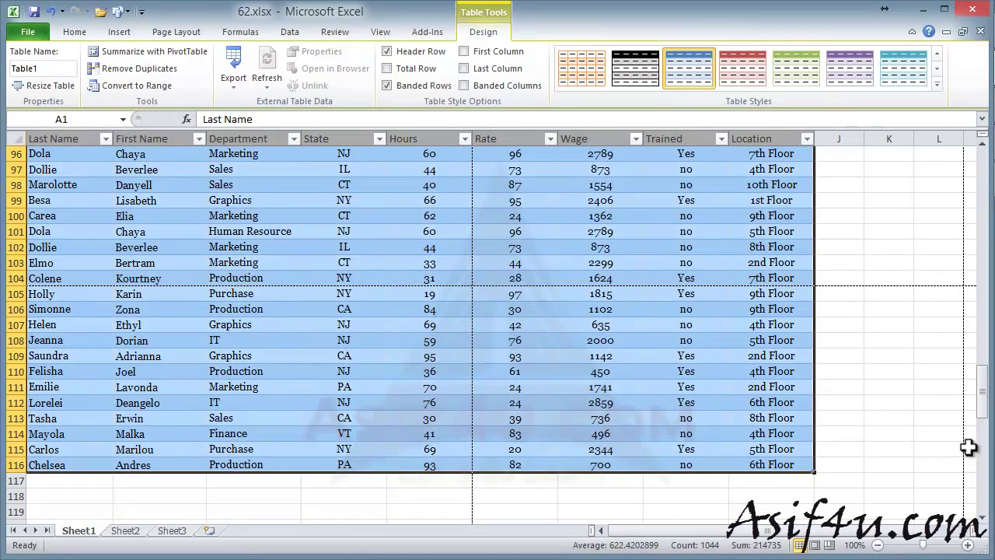
Step: Apply the green Table Style Medium 4 to the whole table
left_click_drag(984, 418, 971, 413)
scroll(806, 280, "down", 1)
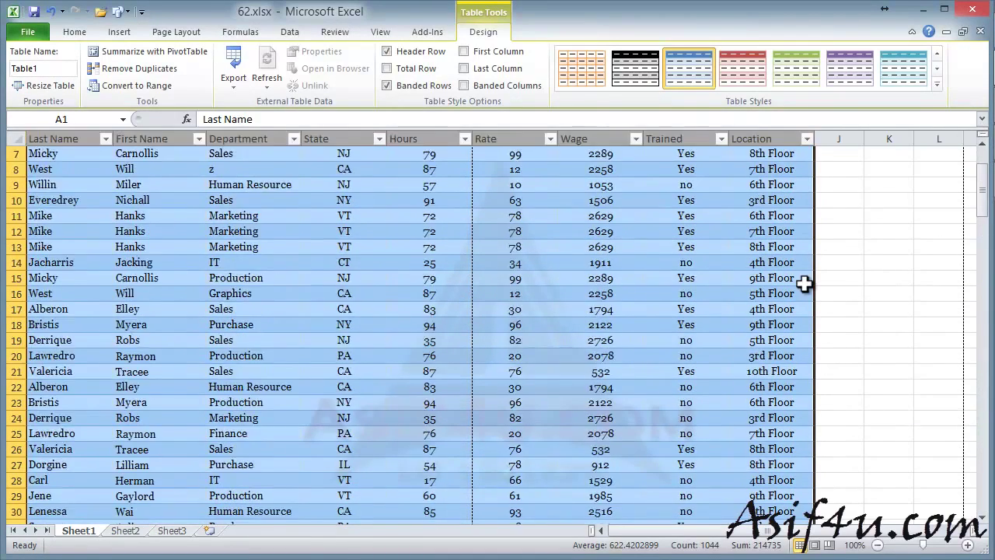
scroll(806, 280, "up", 1)
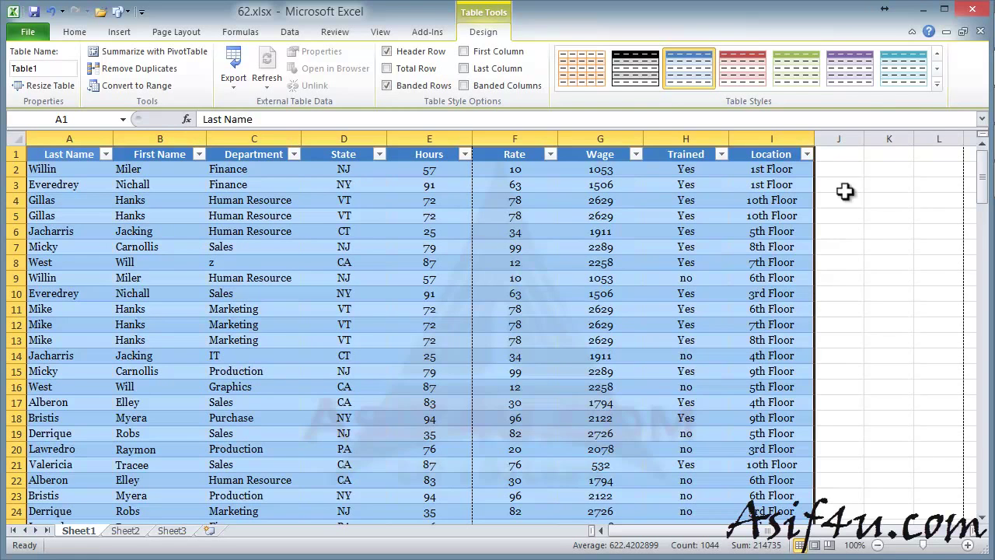
left_click(936, 86)
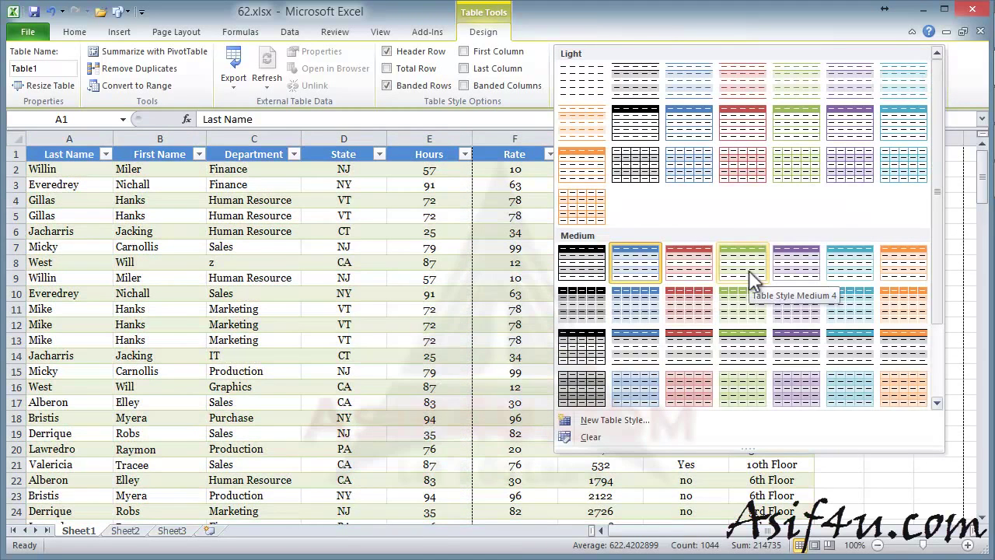
left_click(749, 270)
left_click(889, 340)
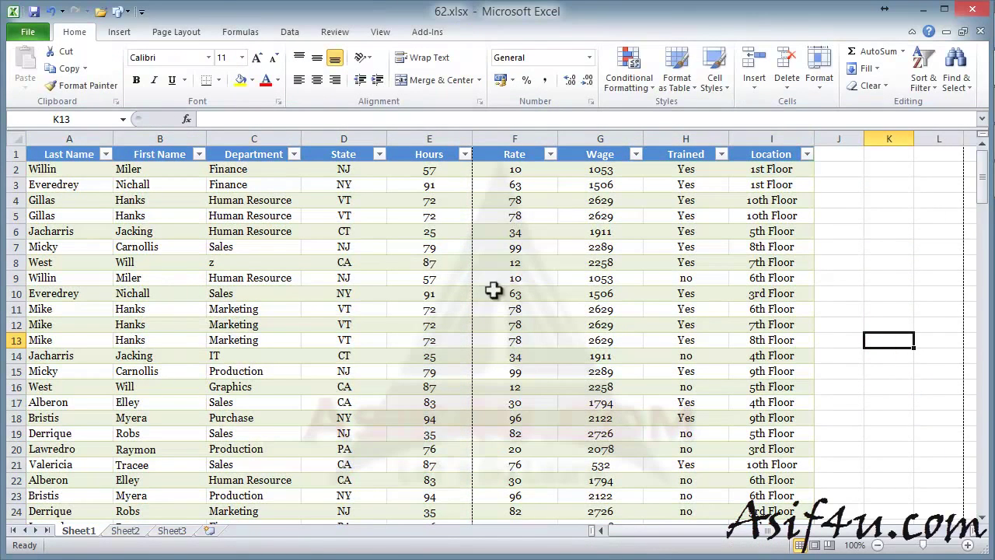
Step: Highlight the two identical Human Resource records in table rows 4 and 5 with a muted blue theme fill color
left_click(455, 199)
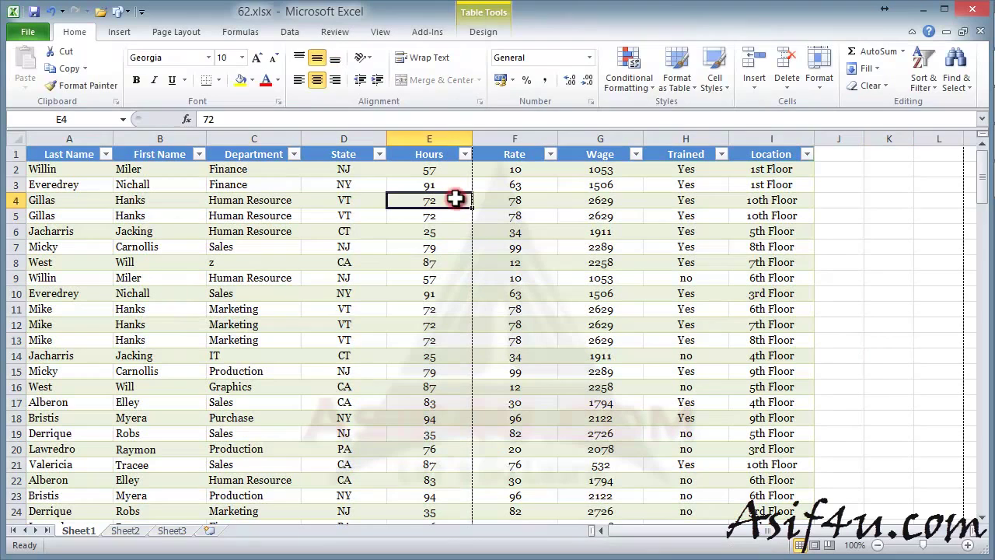
left_click(483, 35)
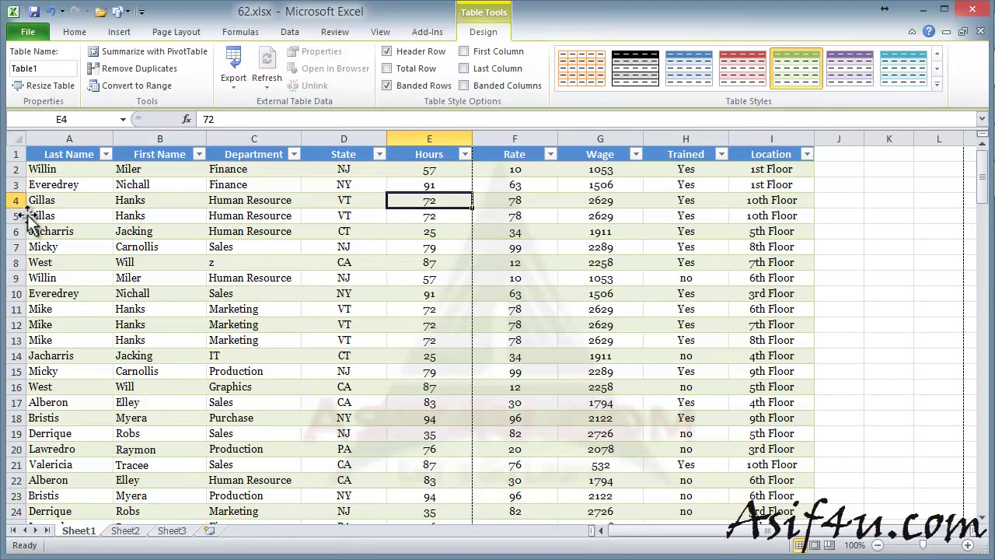
left_click_drag(14, 199, 712, 222)
left_click(89, 277)
left_click(75, 31)
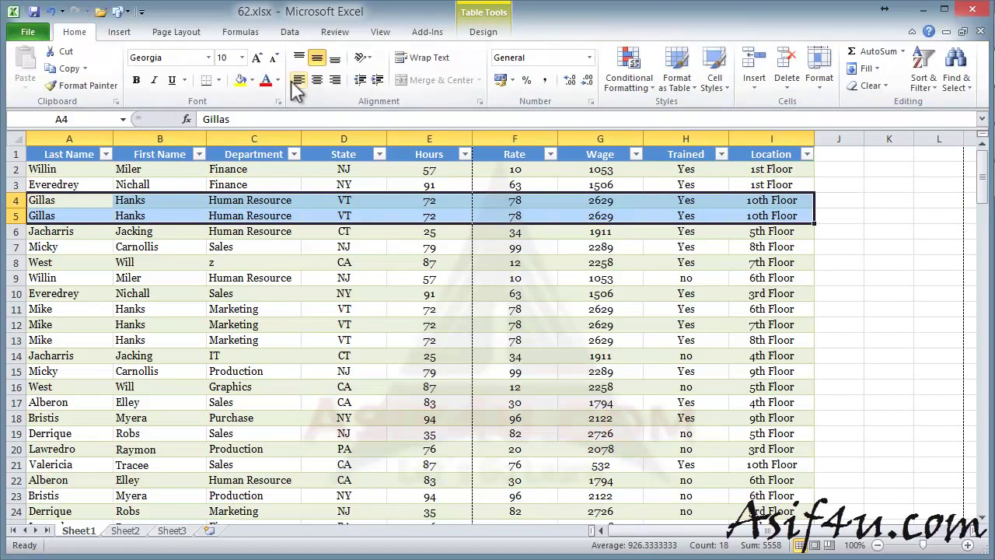
left_click(252, 79)
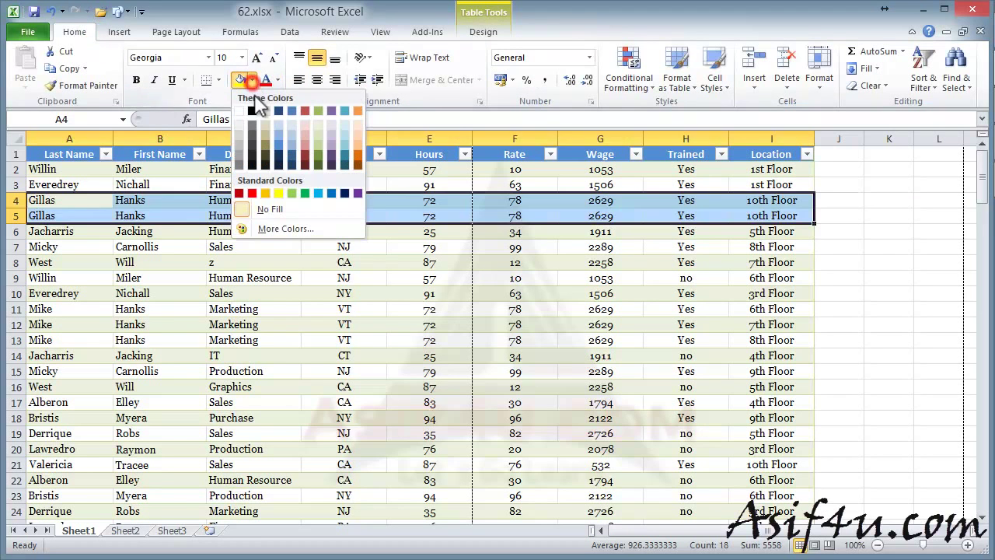
left_click(292, 141)
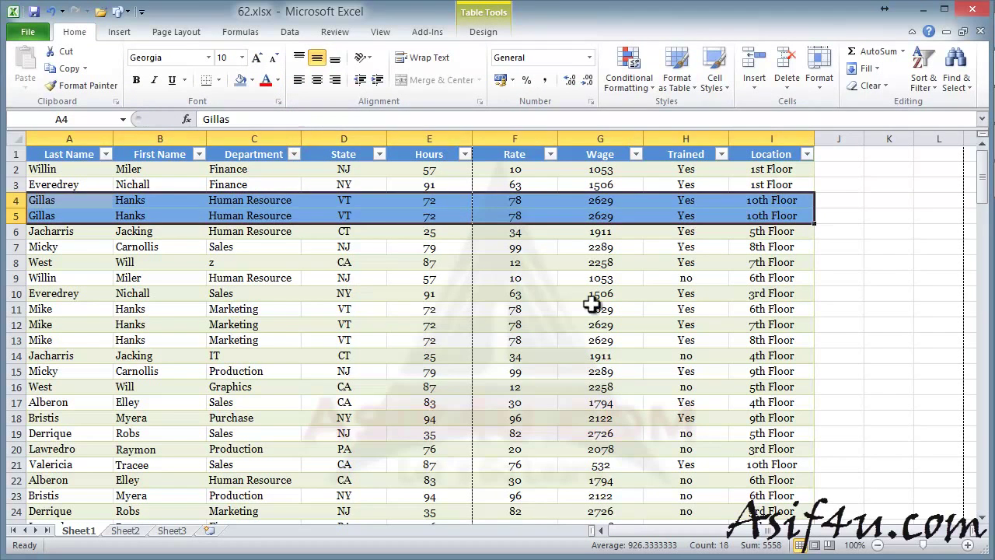
left_click(875, 294)
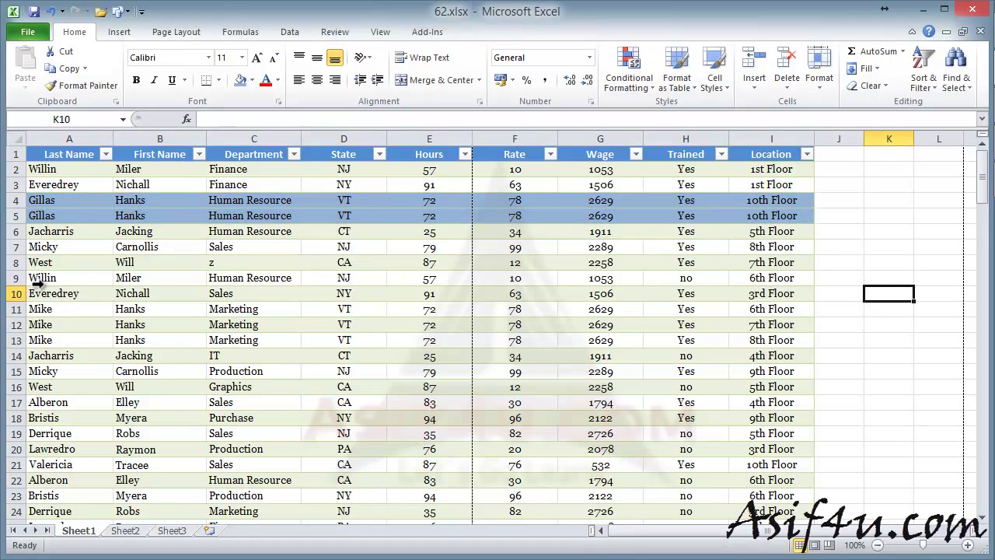
Step: Fill the three similar Marketing records in table rows 11 to 13 with the standard light blue color
left_click_drag(31, 308, 569, 340)
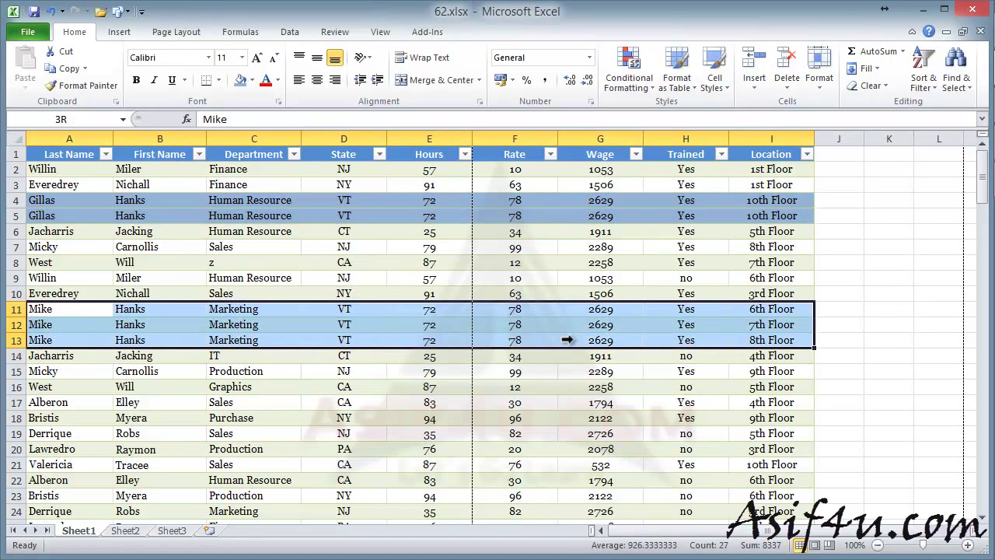
left_click(251, 80)
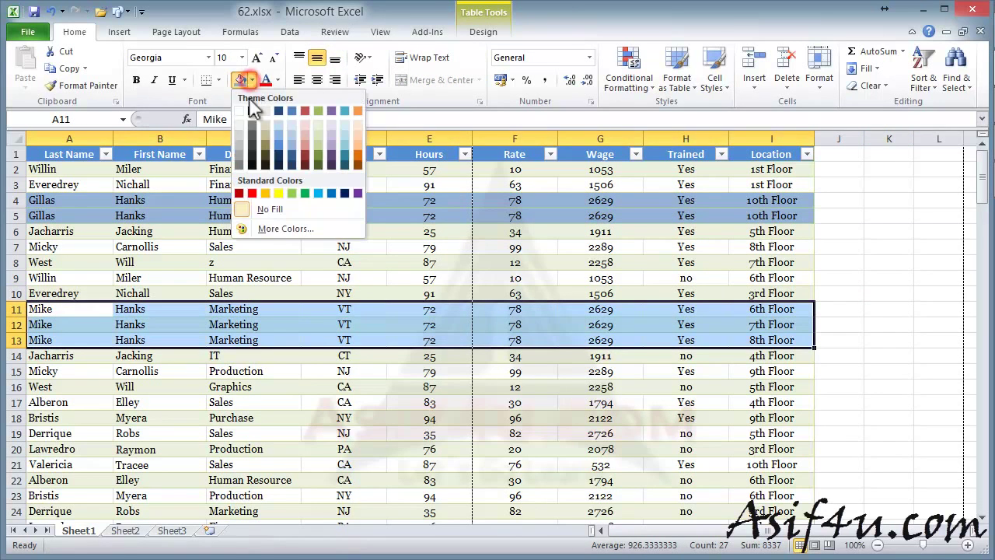
left_click(318, 192)
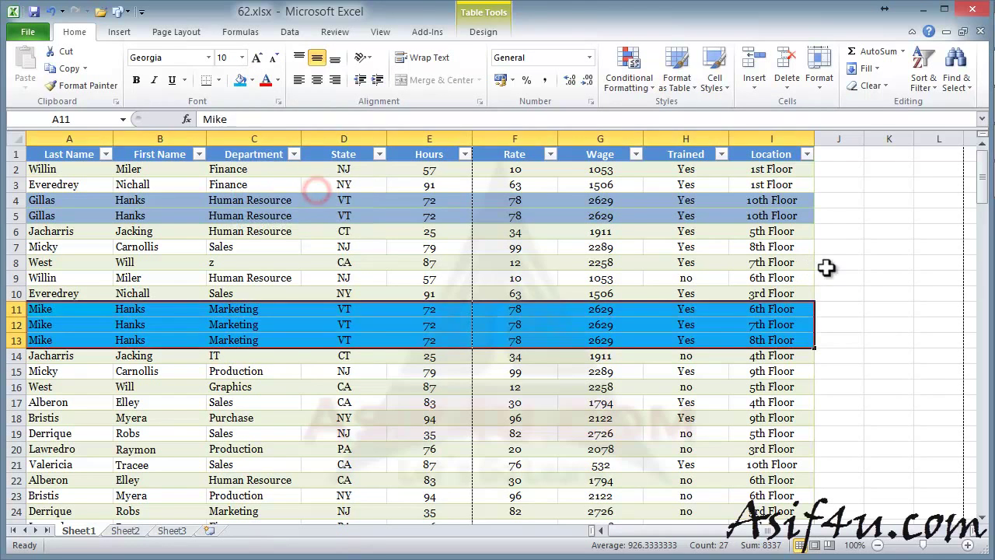
left_click(855, 264)
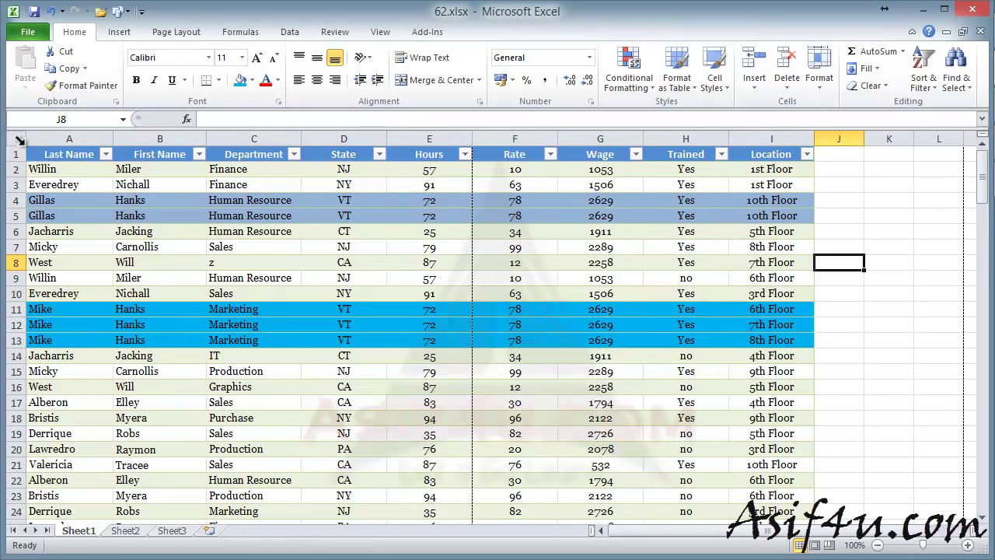
Step: Remove duplicate rows from the table, comparing all columns from Last Name to Location, with headers
left_click(346, 231)
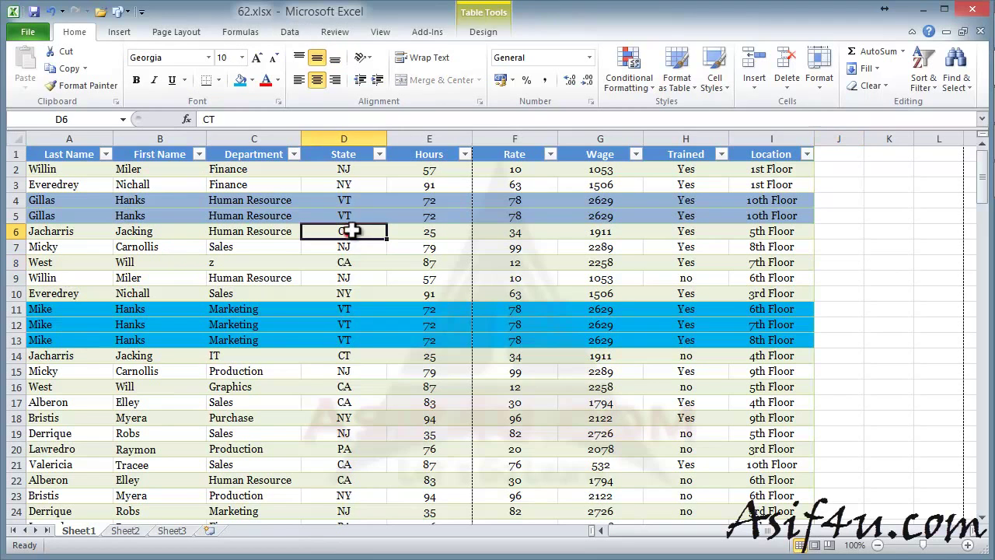
left_click(483, 32)
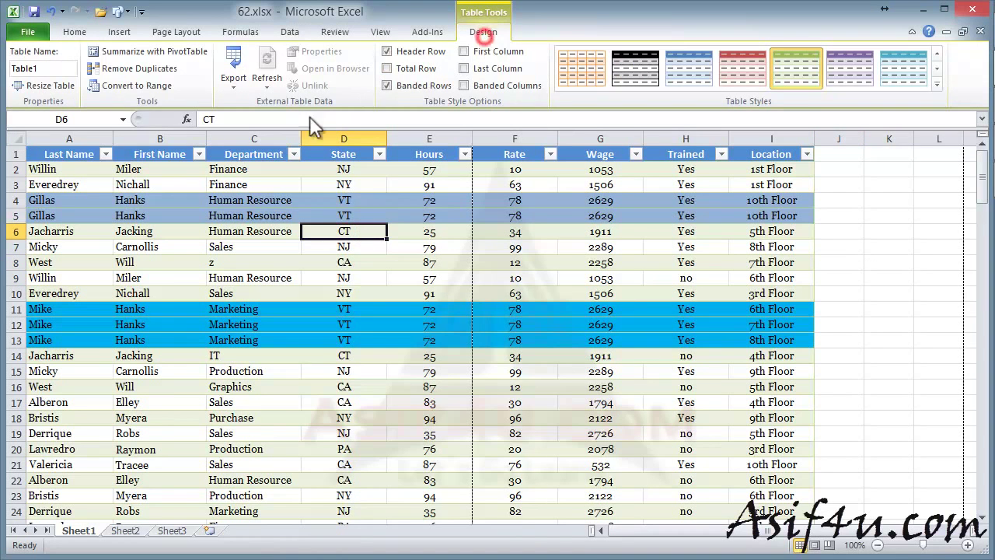
left_click(137, 72)
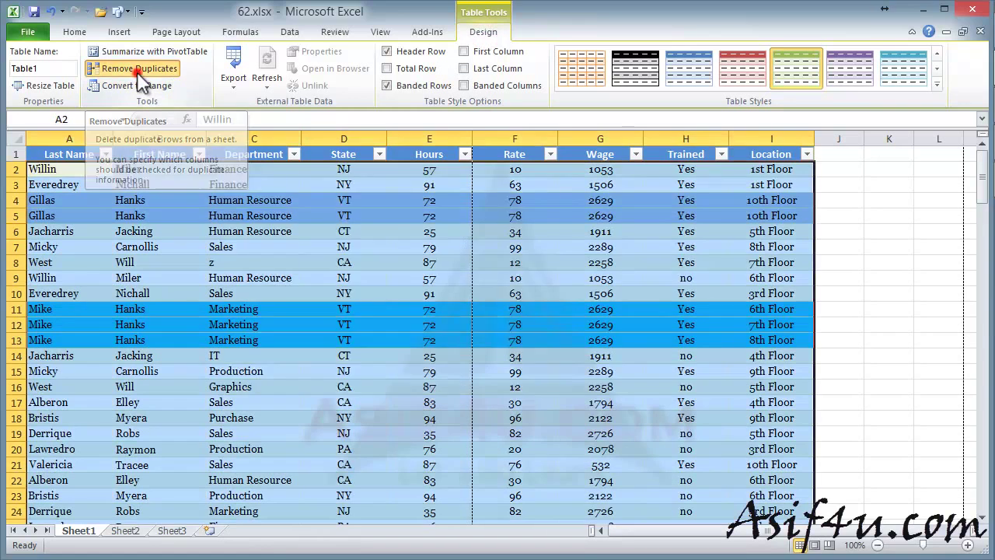
left_click_drag(402, 187, 587, 160)
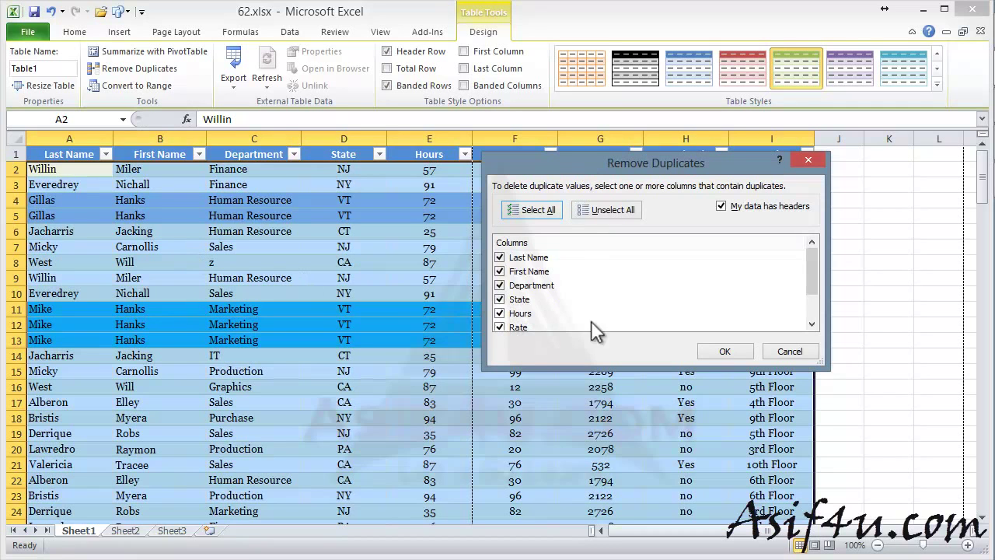
left_click_drag(812, 276, 813, 300)
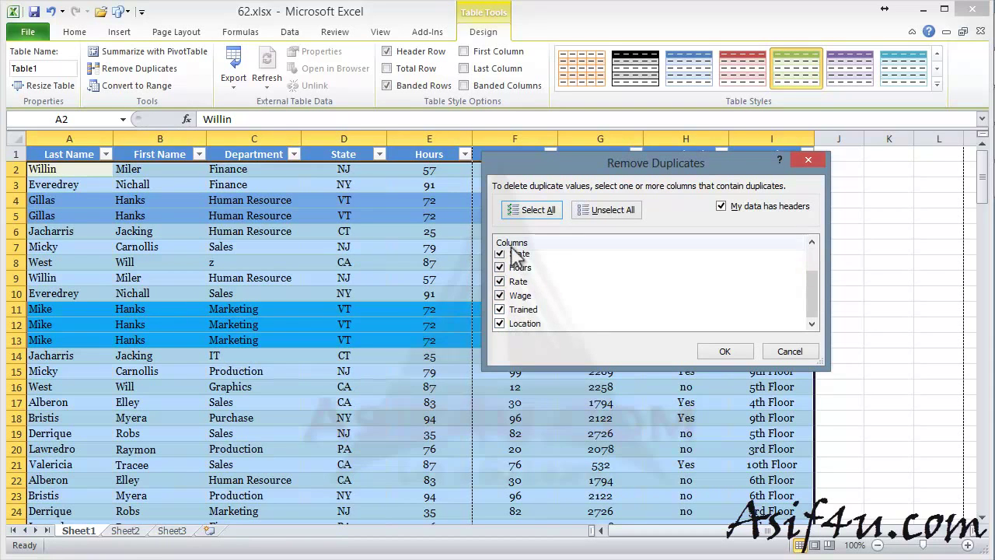
scroll(816, 283, "up", 2)
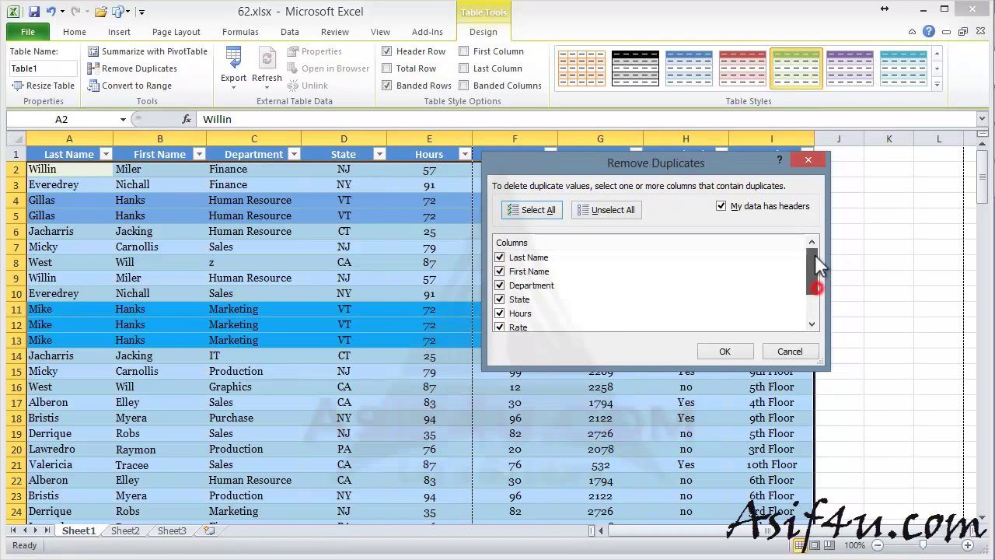
left_click(718, 351)
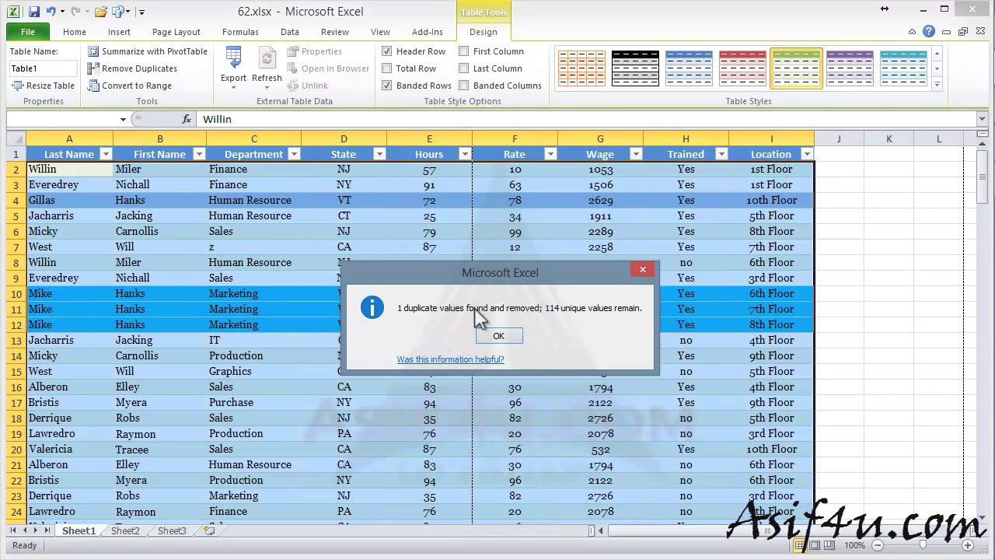
left_click(499, 336)
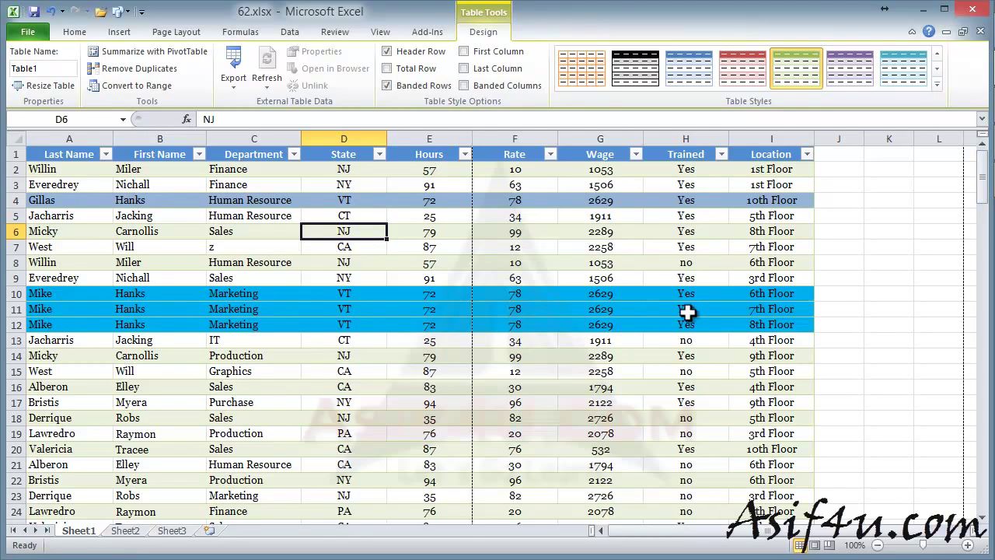
Step: Check the Location values of the three highlighted Marketing rows and undo the duplicate removal
left_click_drag(789, 293, 789, 326)
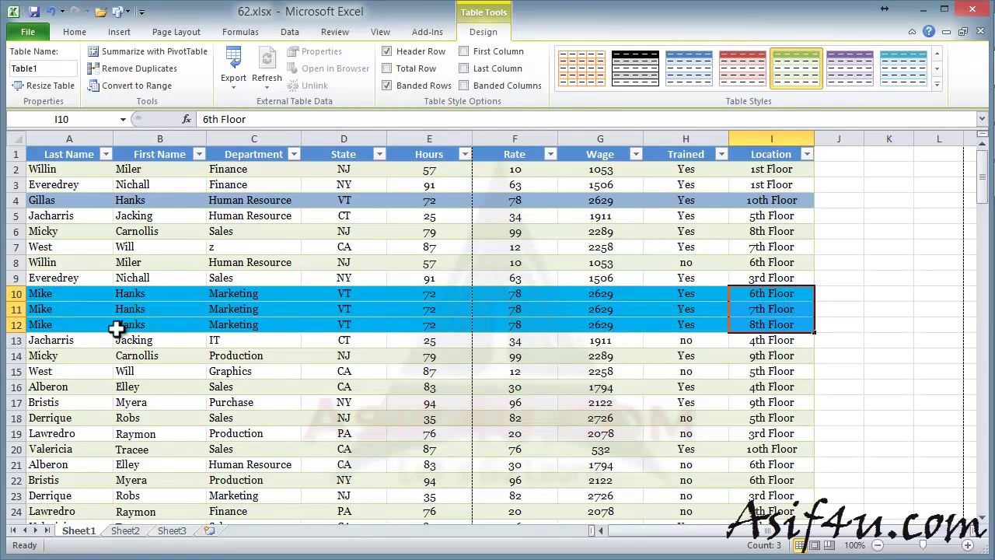
left_click(215, 373)
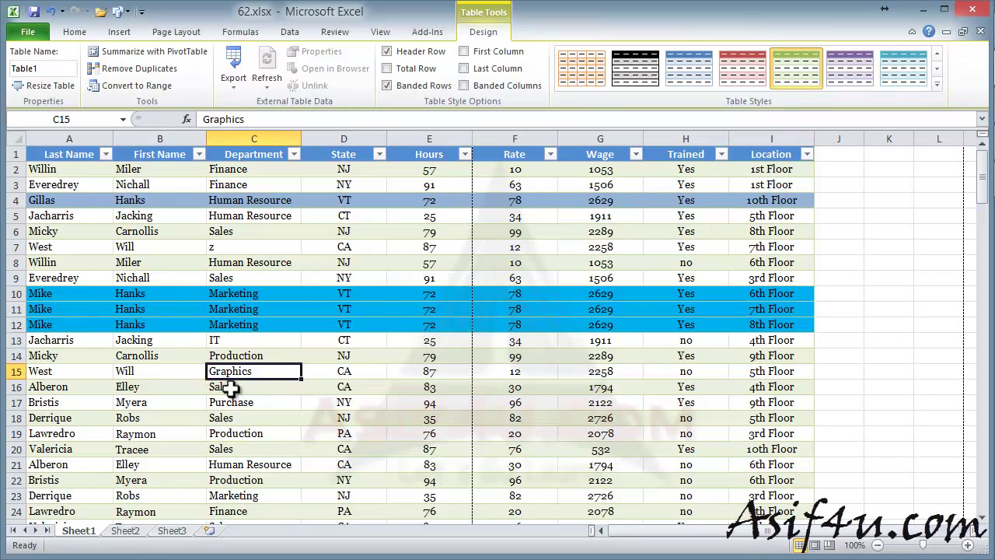
key("ctrl+z")
left_click(278, 390)
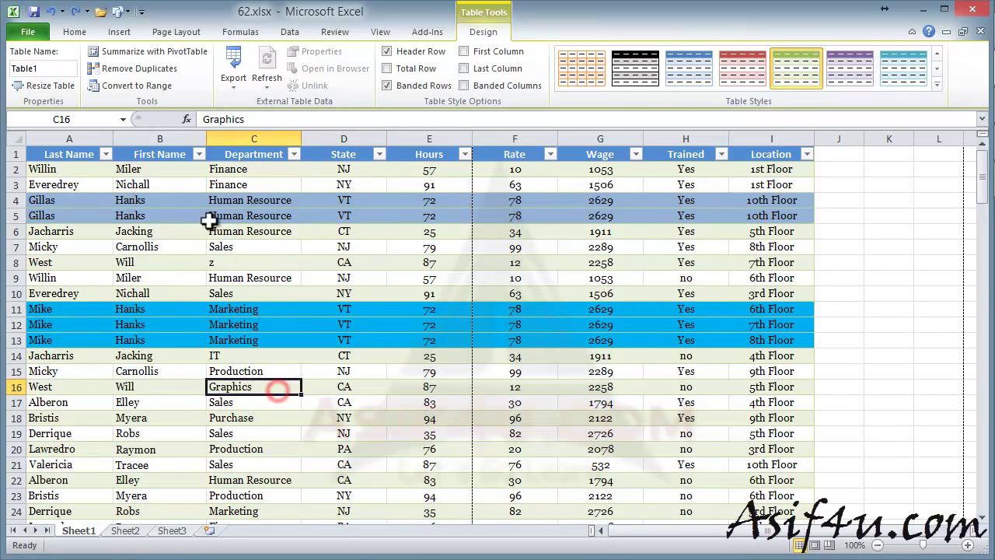
Step: Remove duplicate table rows comparing only the Last Name, First Name, Department, State and Hours columns, with headers
left_click(144, 70)
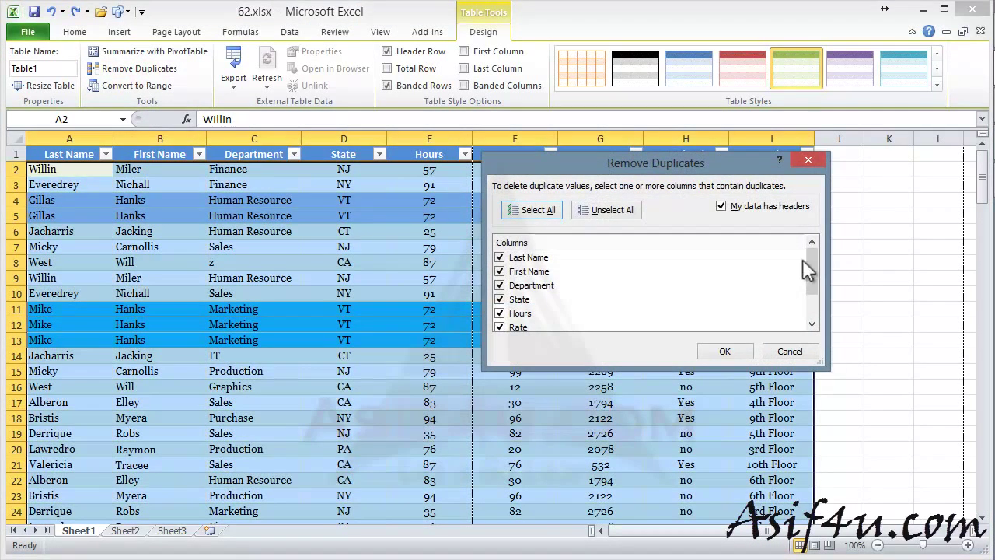
left_click(604, 210)
left_click(501, 259)
left_click(501, 273)
left_click(502, 287)
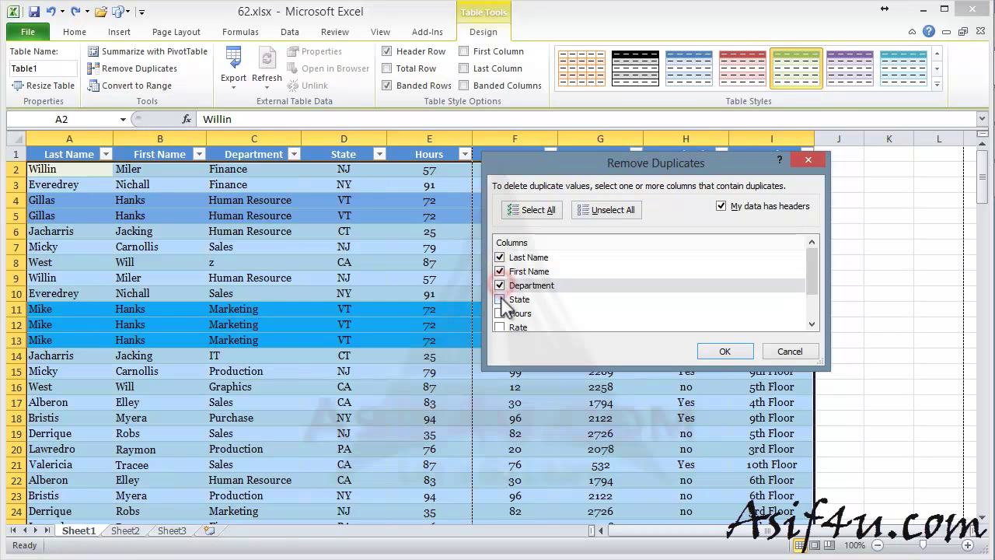
left_click(500, 300)
left_click(502, 313)
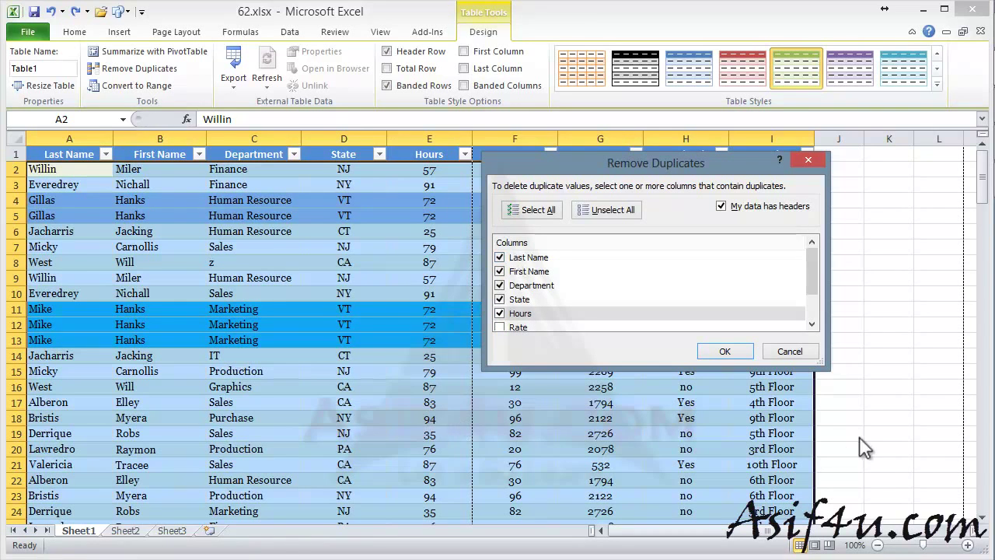
left_click_drag(664, 163, 485, 173)
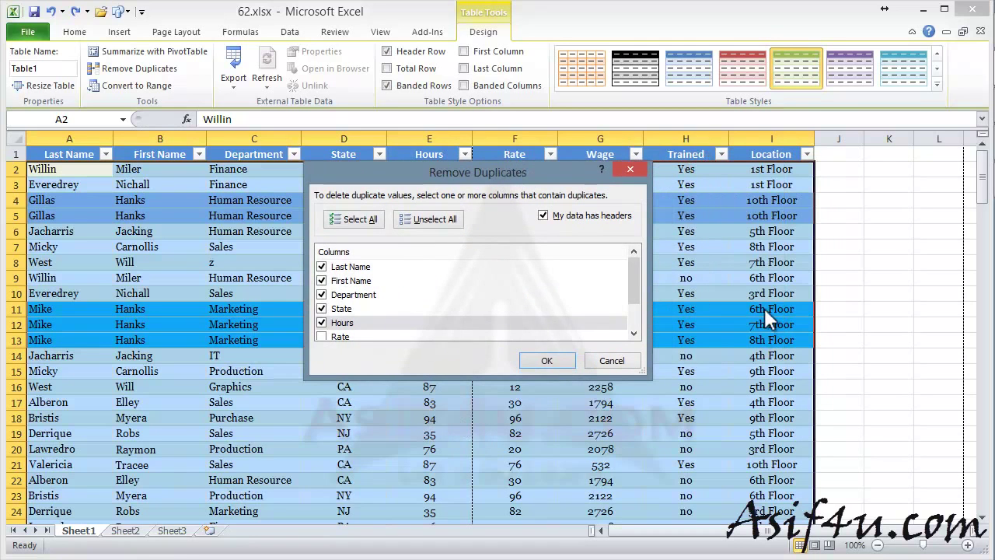
left_click(560, 365)
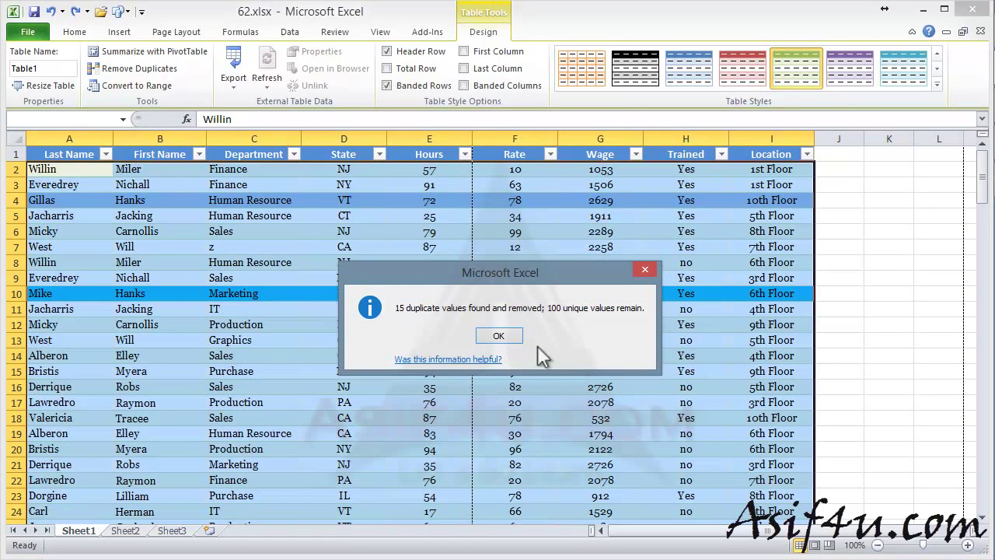
left_click(499, 336)
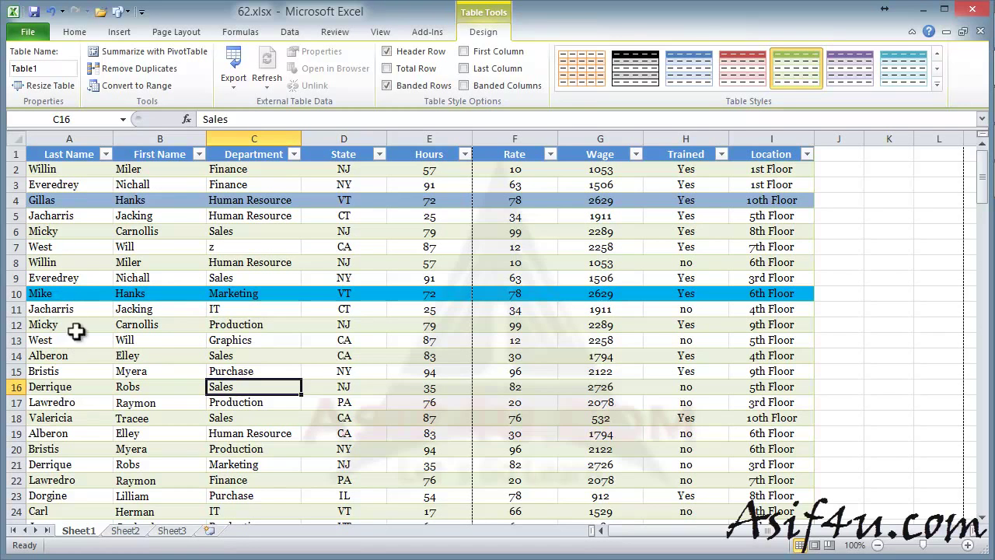
Step: Review the remaining table rows and look at the sort and filter options of the Last Name column
scroll(256, 340, "down", 1)
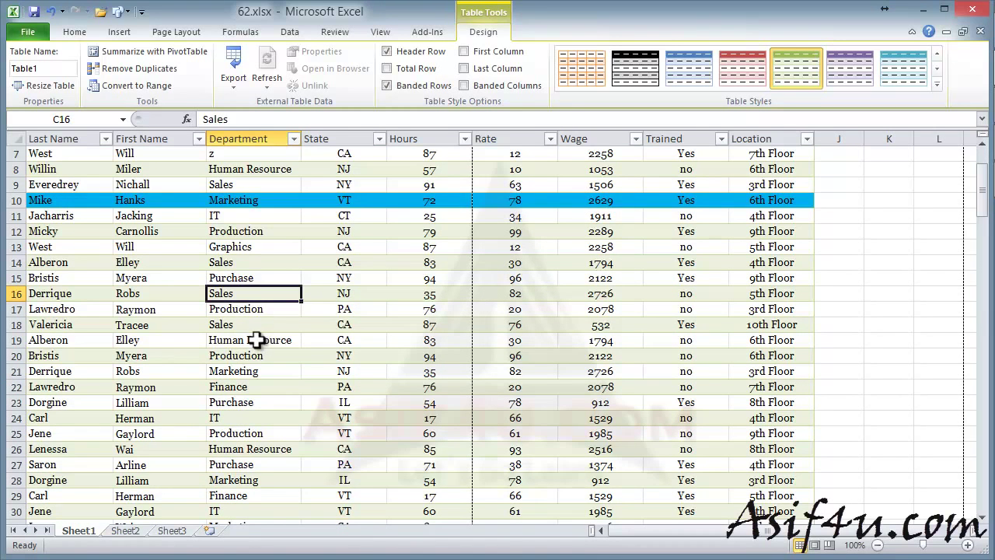
scroll(215, 371, "down", 15)
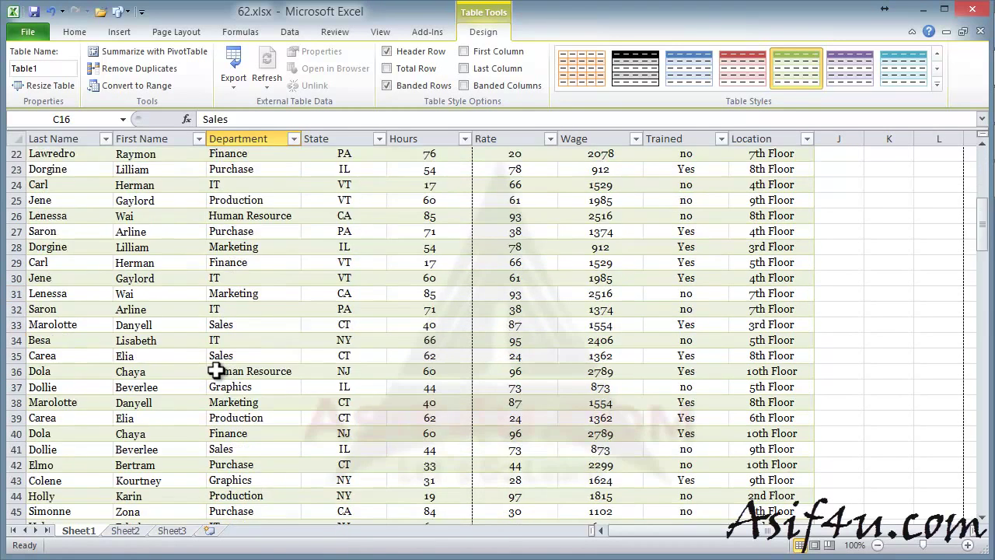
key("ctrl+BackSpace")
scroll(215, 371, "up", 5)
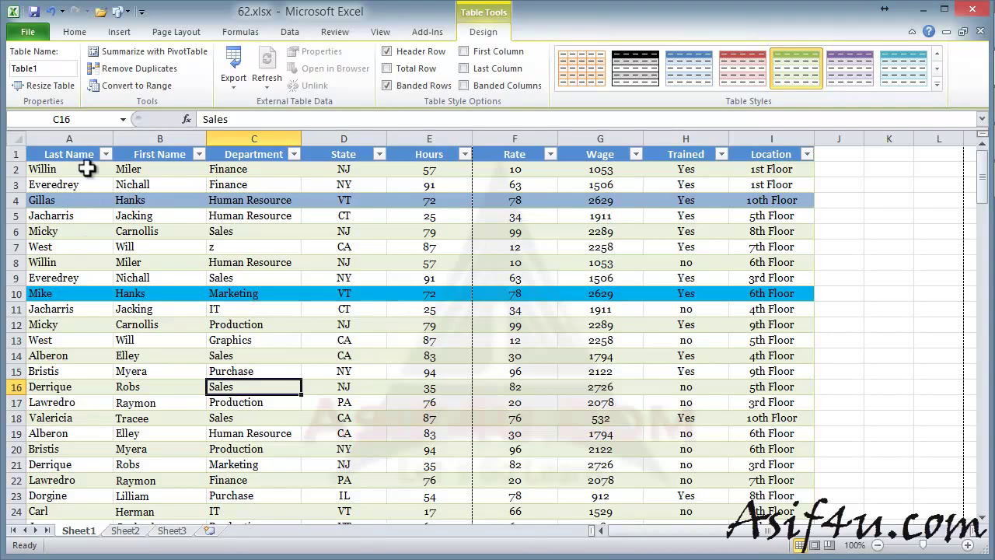
left_click(106, 154)
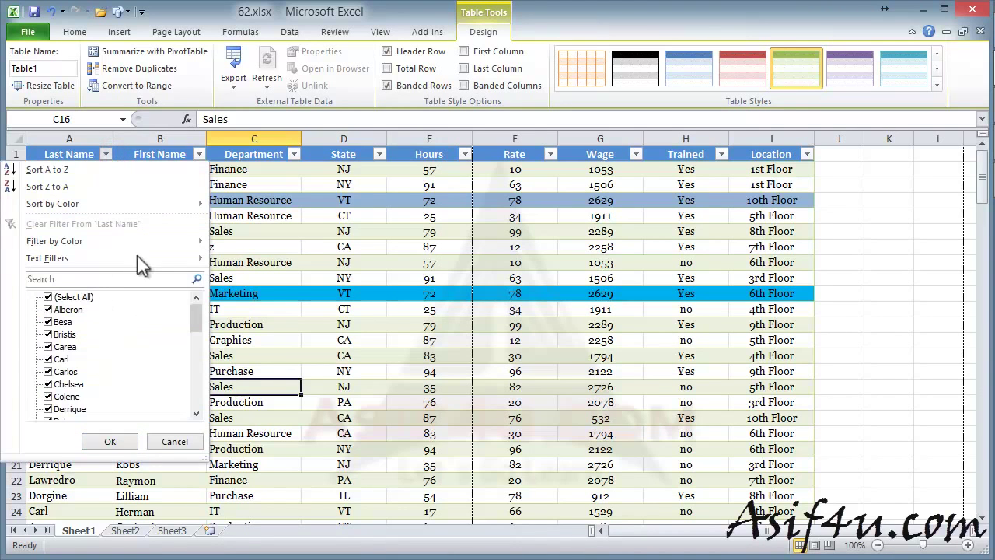
left_click(319, 319)
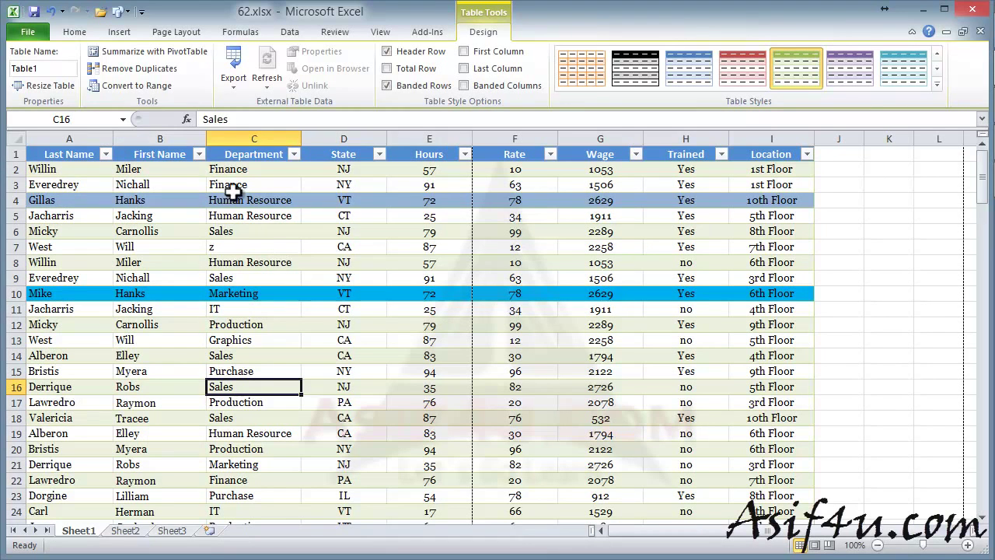
Step: Convert the employee table to a normal range and select an empty cell beside the data
left_click(116, 87)
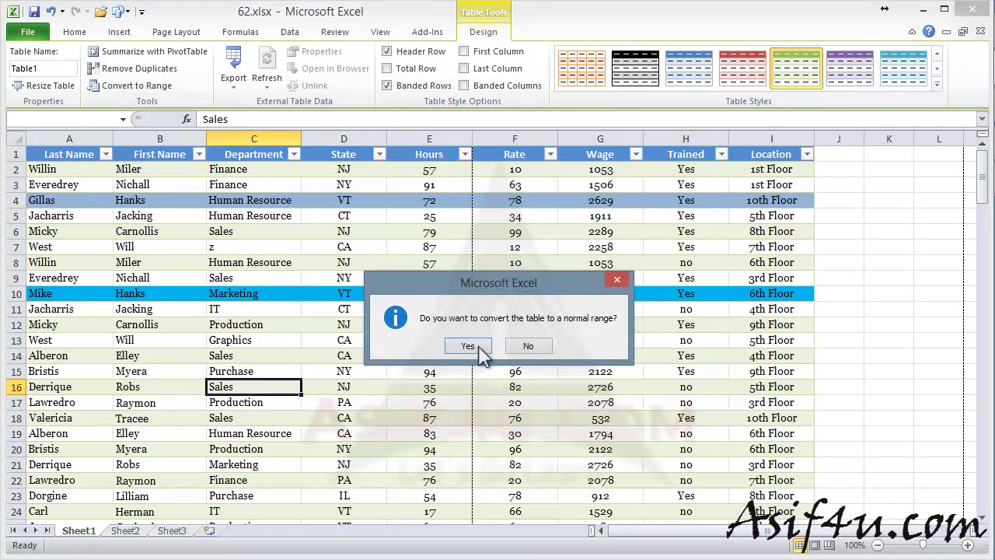
left_click(476, 345)
left_click(849, 263)
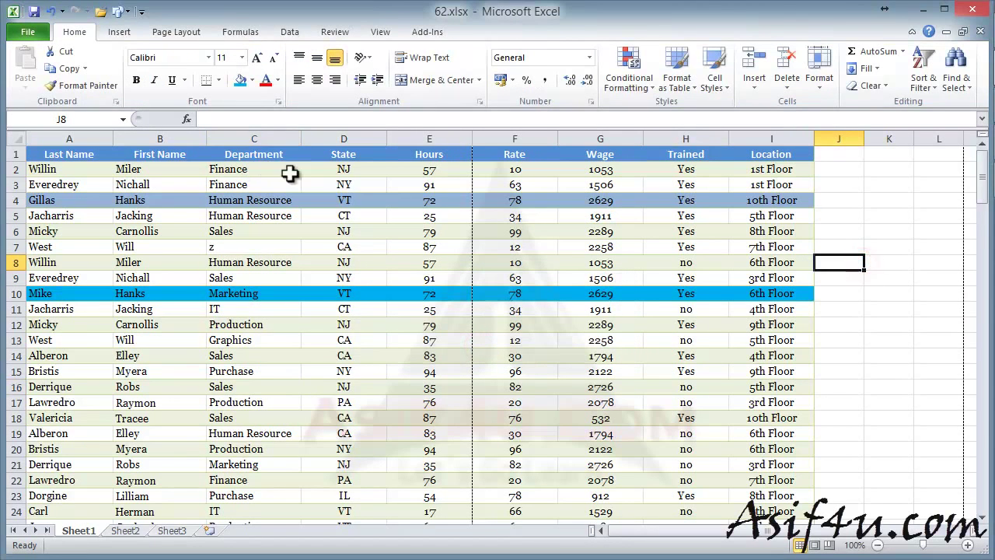